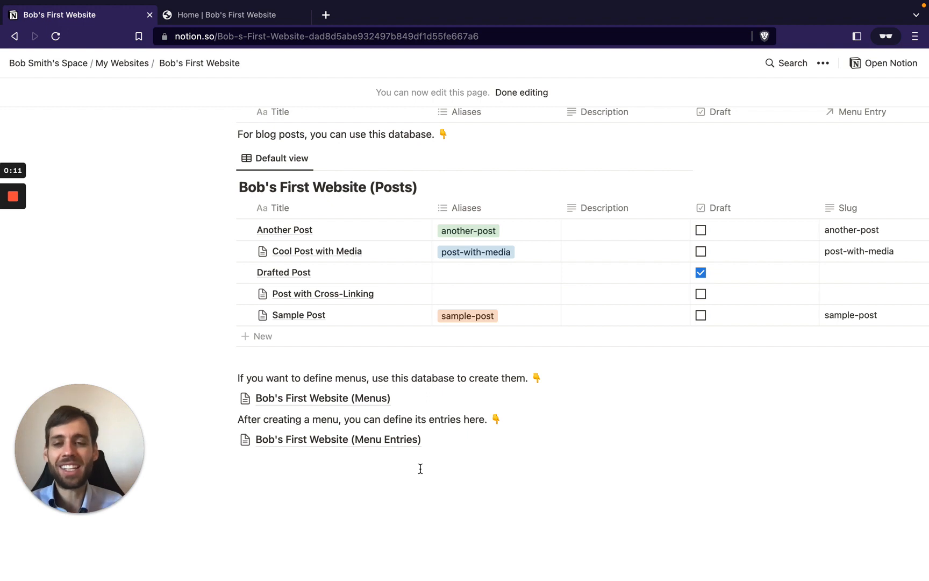
View the website's Menus database and return to the menu database links on the Bob's First Website page
click(370, 405)
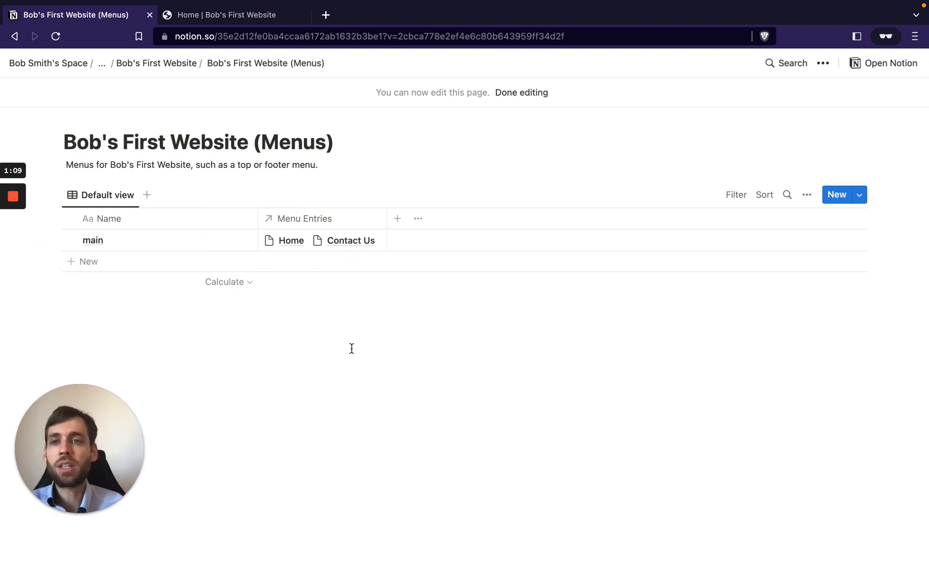
click(177, 65)
scroll(318, 215, down, 10)
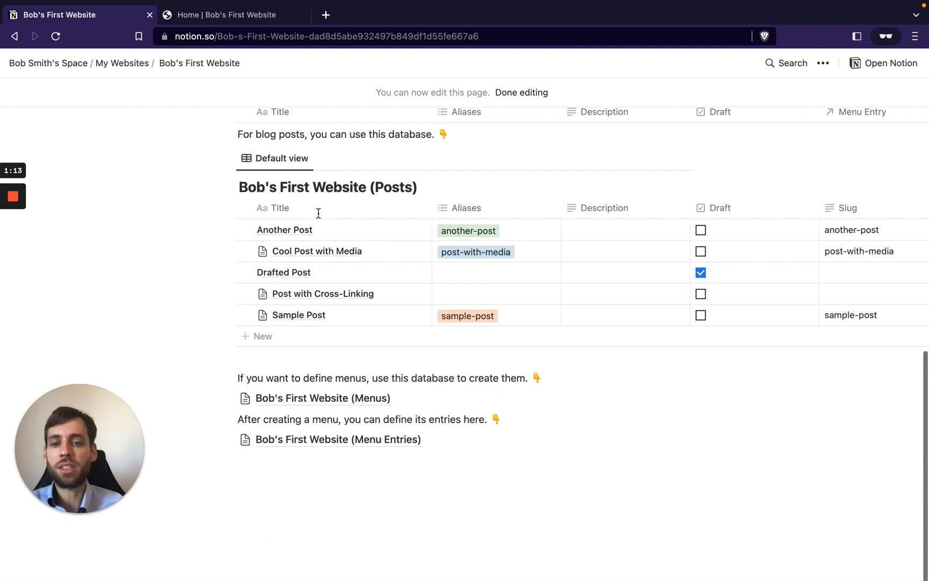
In the Menu Entries database, add a new entry and assign it to a newly created menu named footer
click(376, 440)
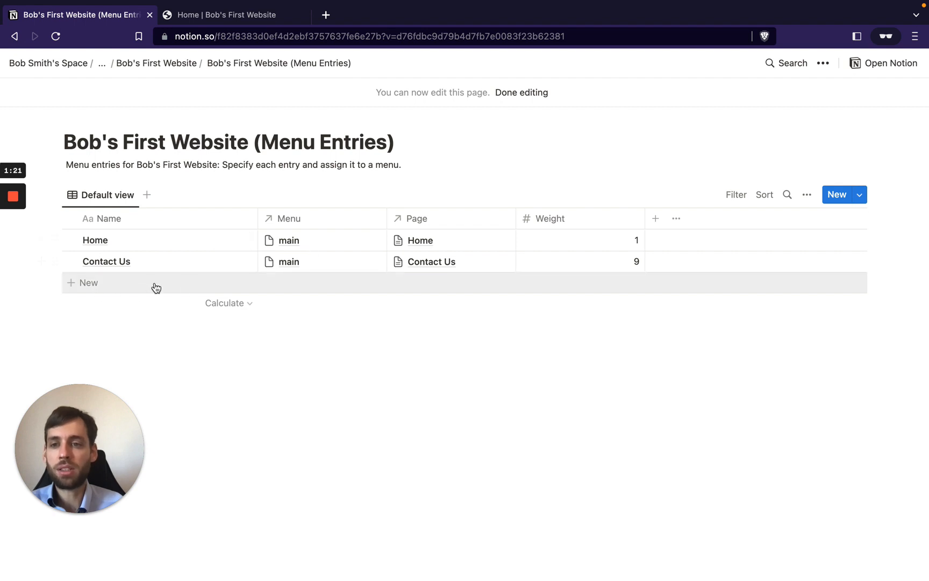
click(185, 290)
click(303, 292)
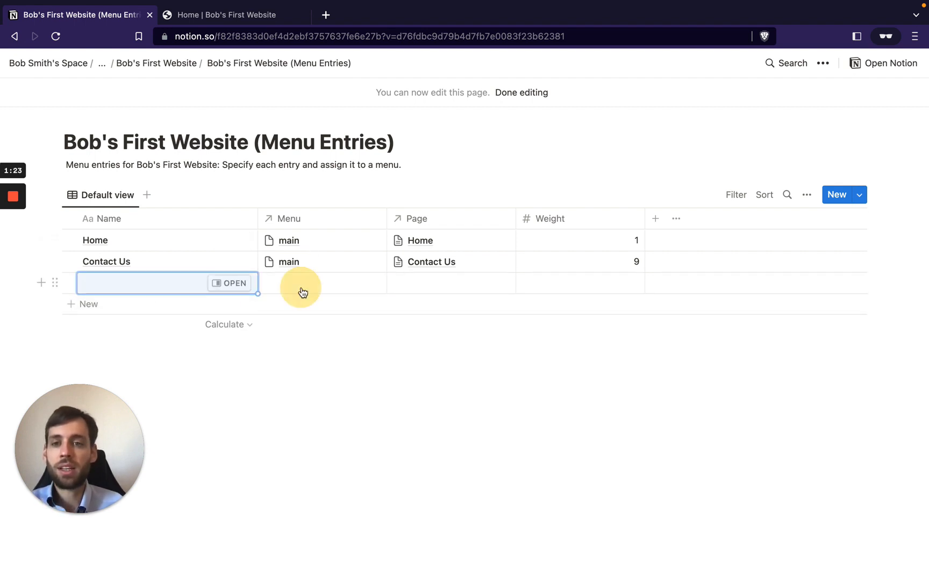
click(300, 288)
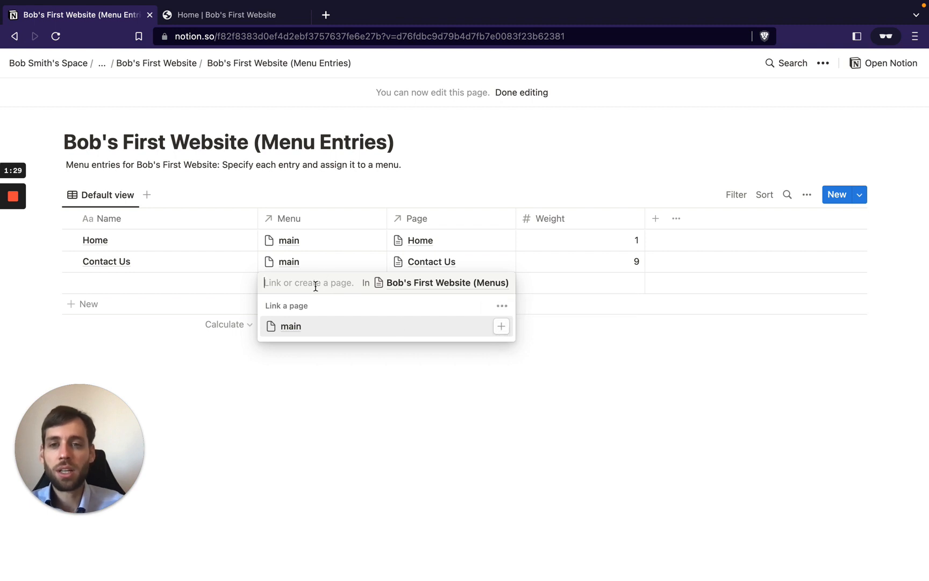
text(footer)
key(Return)
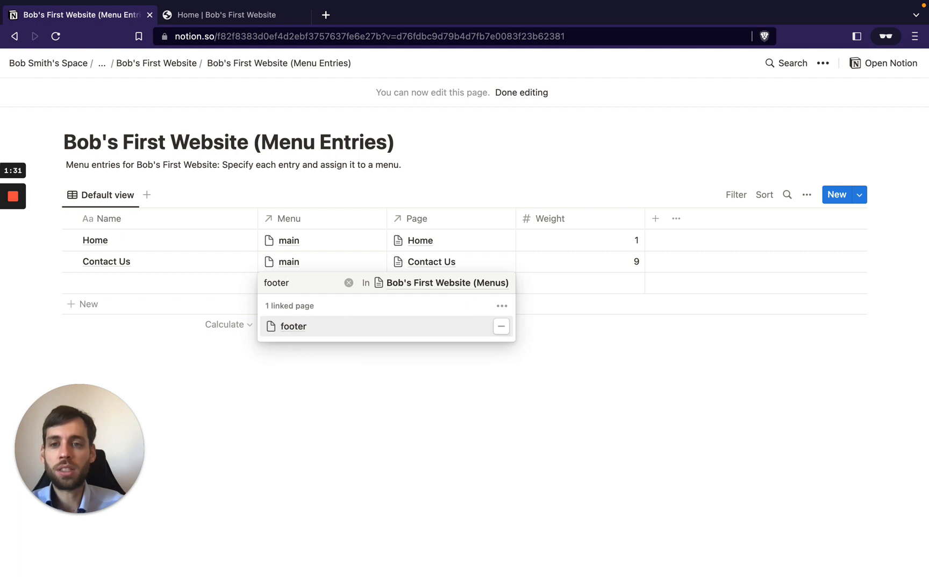
click(471, 400)
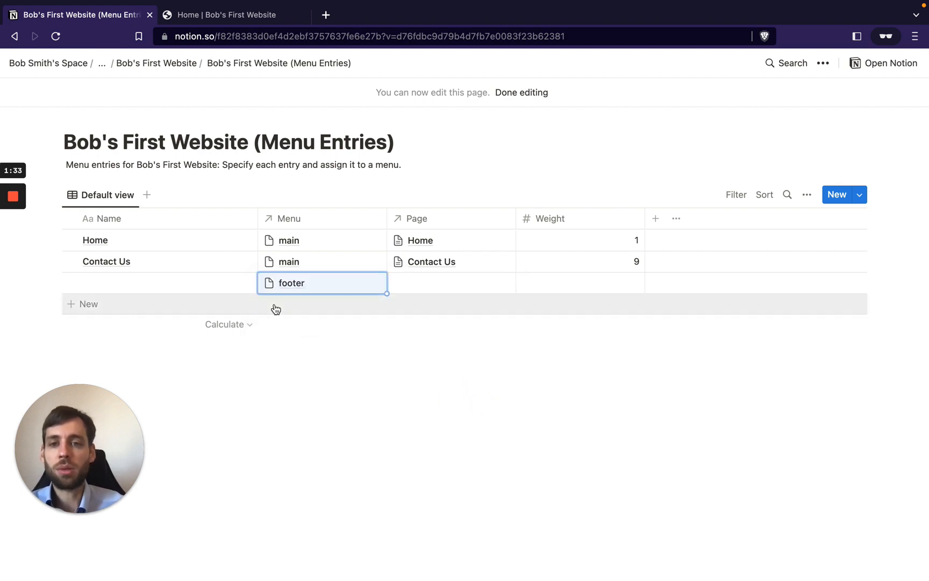
Check the Menus database for the footer menu and its linked entries, and go back to the website page
click(173, 68)
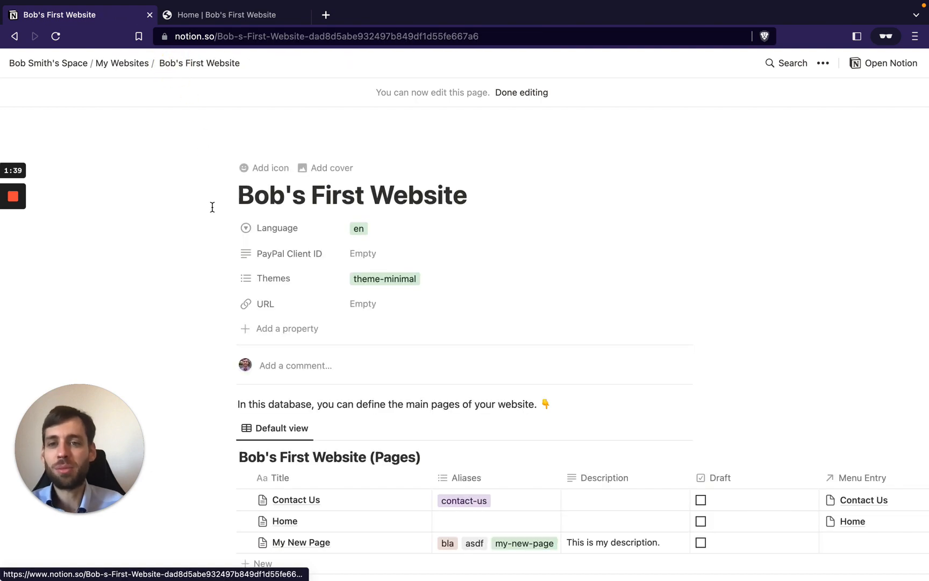
scroll(324, 483, down, 10)
click(344, 401)
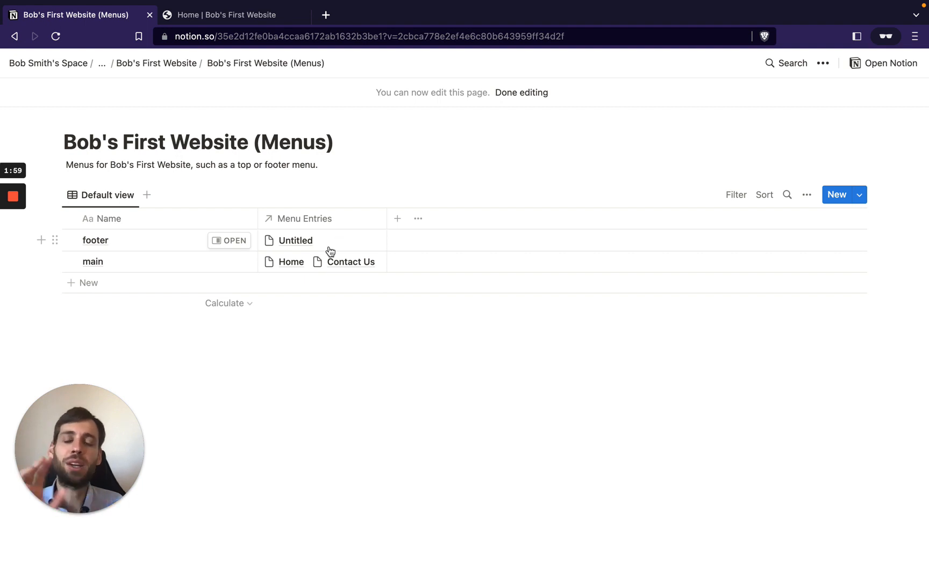
click(187, 63)
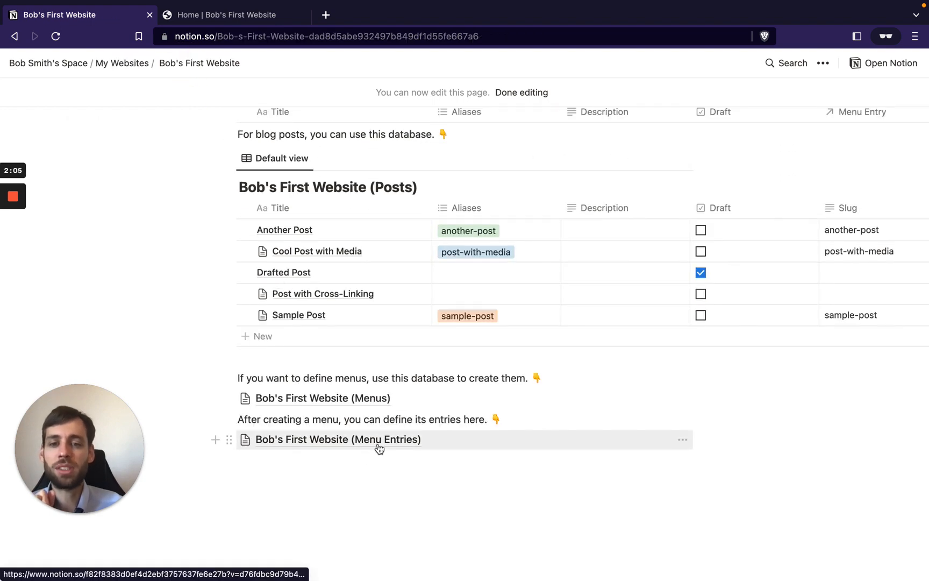
In the Menu Entries database, name the untitled footer menu entry First Footer Entry
click(378, 442)
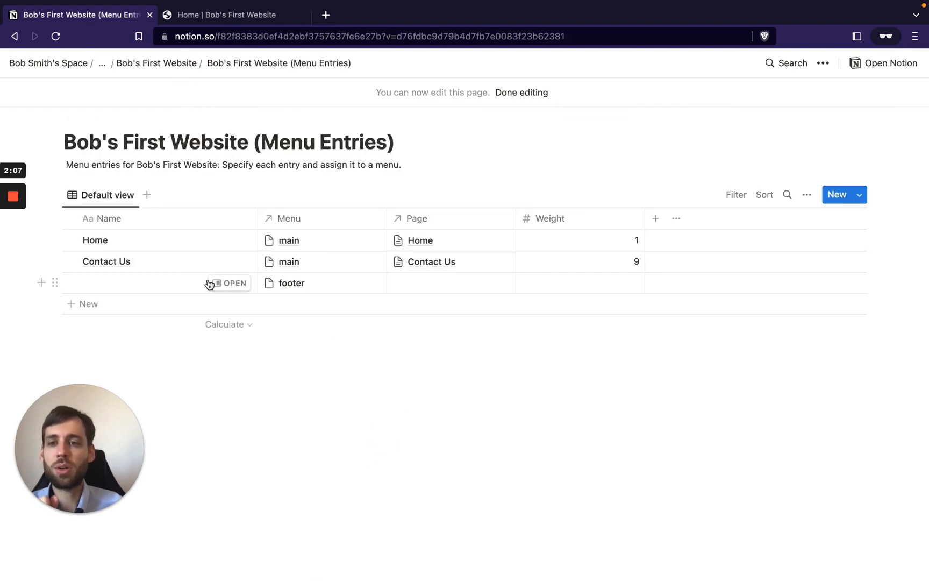
click(207, 280)
text(Fir)
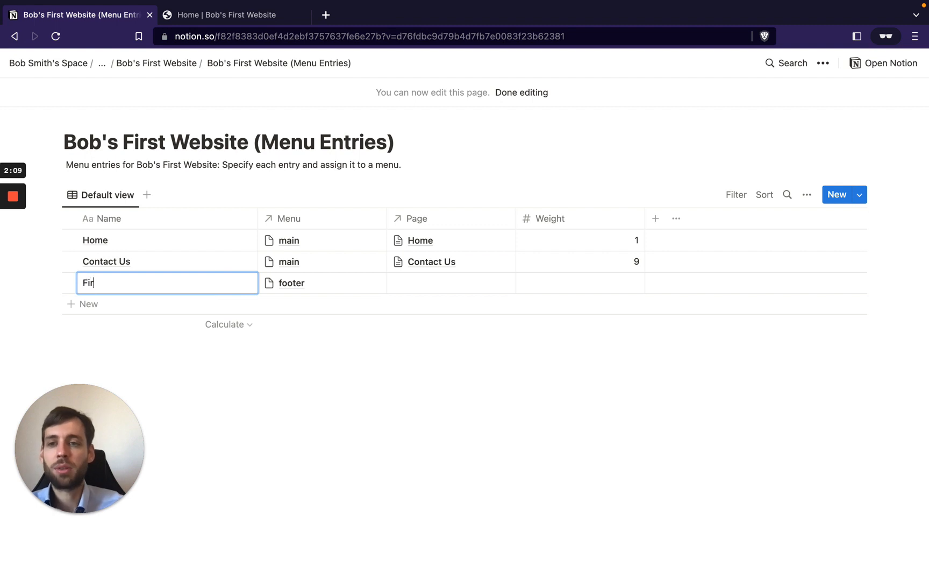
text(st Footer )
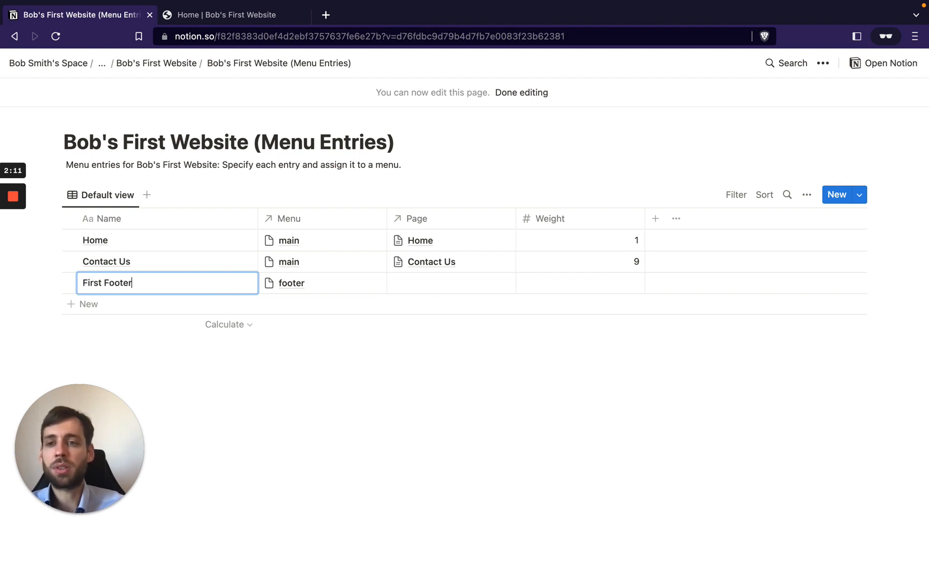
text(M)
key(BackSpace)
text(Entry)
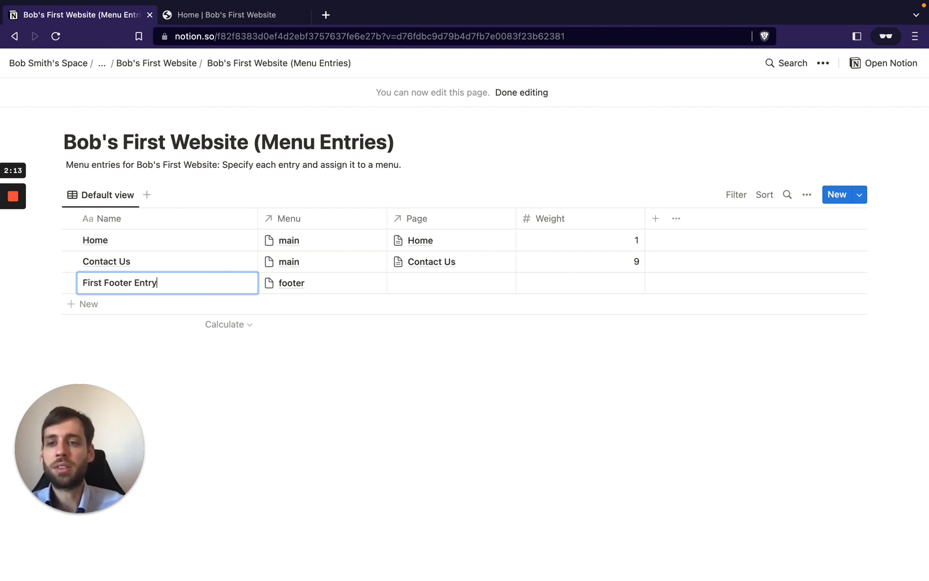
Link First Footer Entry to the page My New Page
click(450, 283)
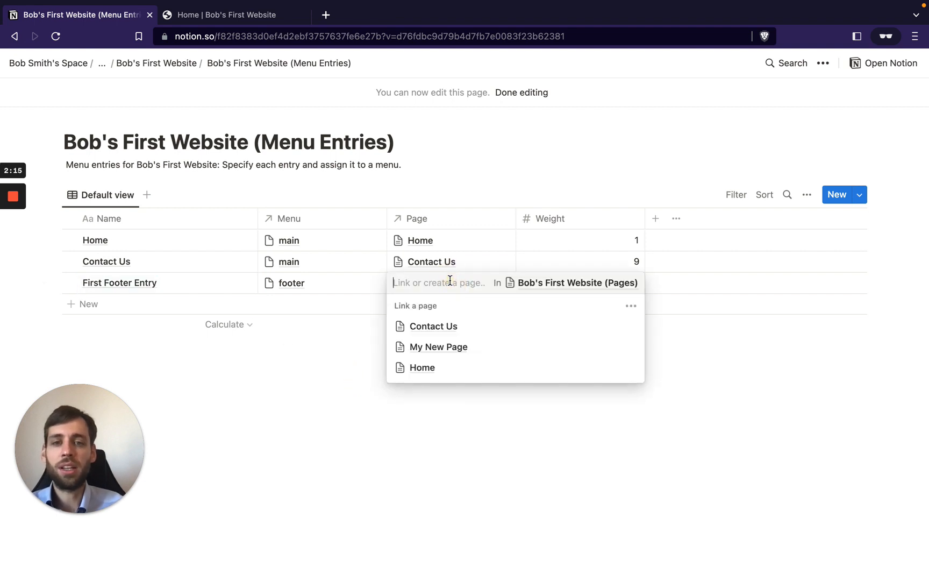
click(493, 349)
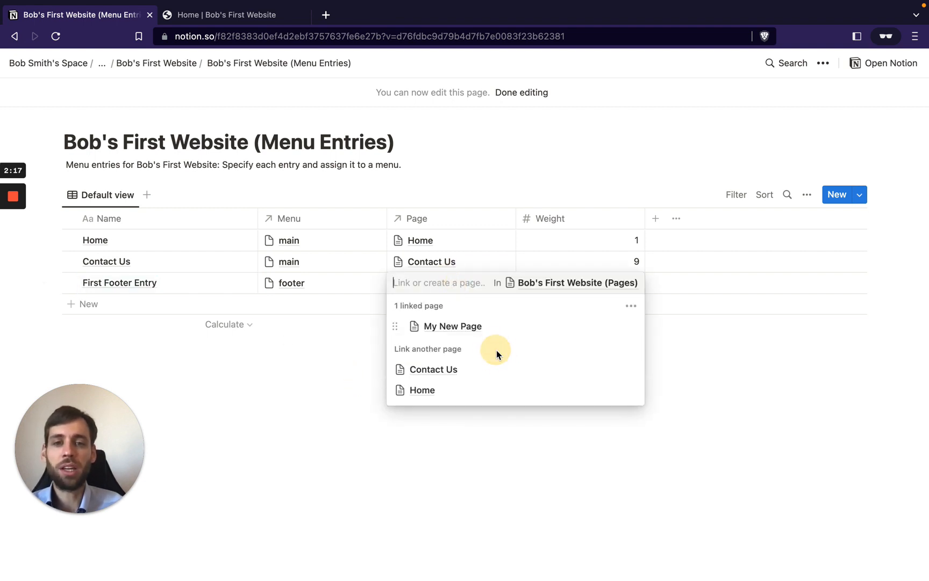
key(Escape)
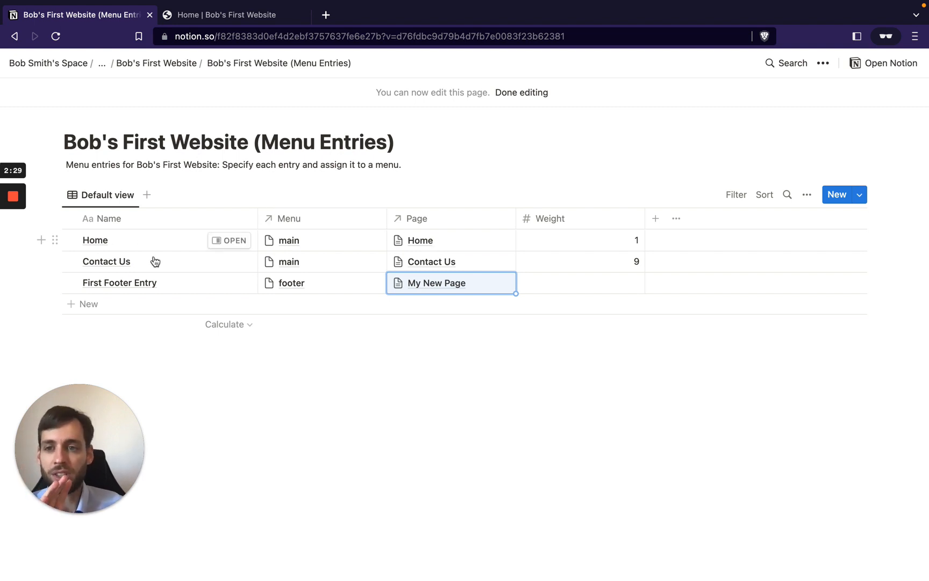
Rename the Contact Us menu entry to Contact, leaving its linked page as is
click(175, 262)
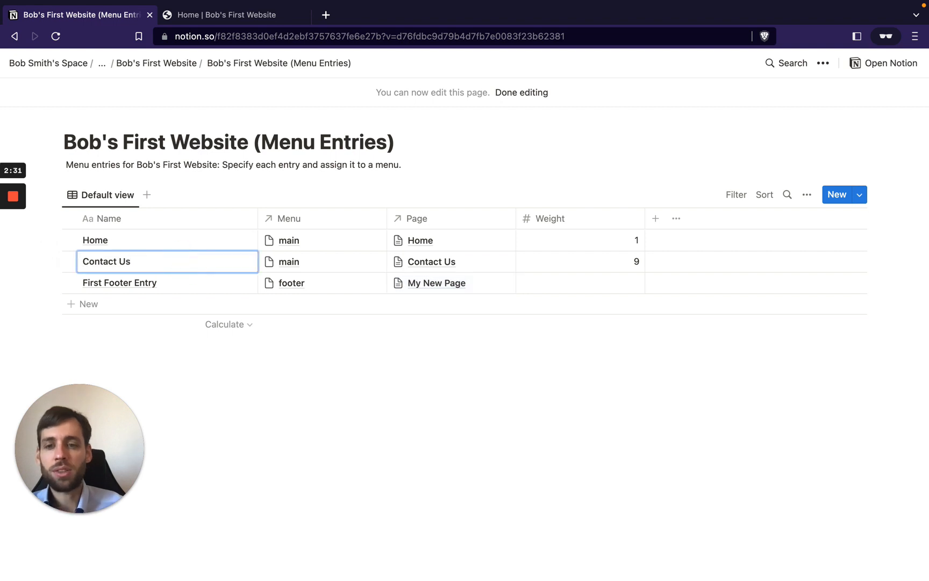
key(BackSpace)
key(BackSpace)
key(BackSpace)
key(Escape)
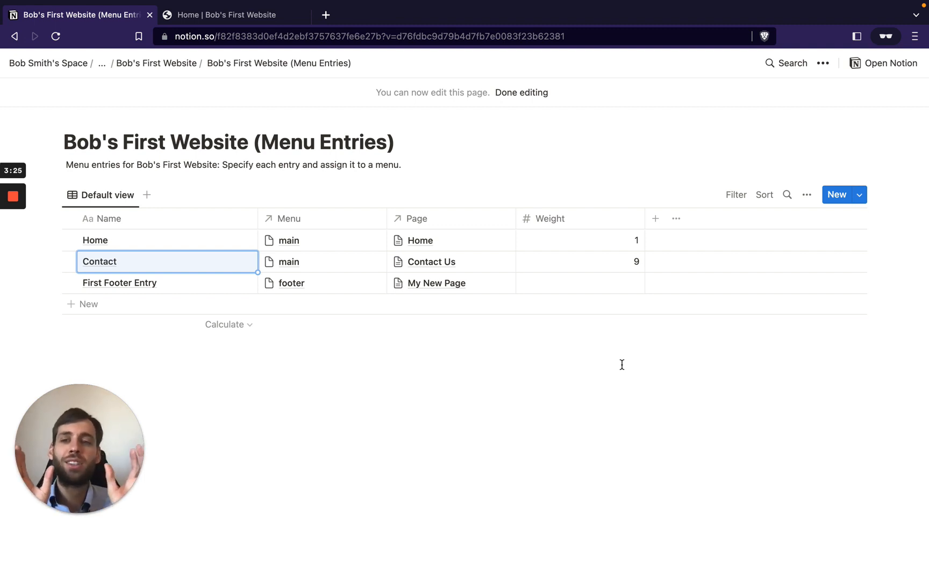
Set the weight of the Contact entry to 1 and the weight of the Home entry to 2
click(625, 261)
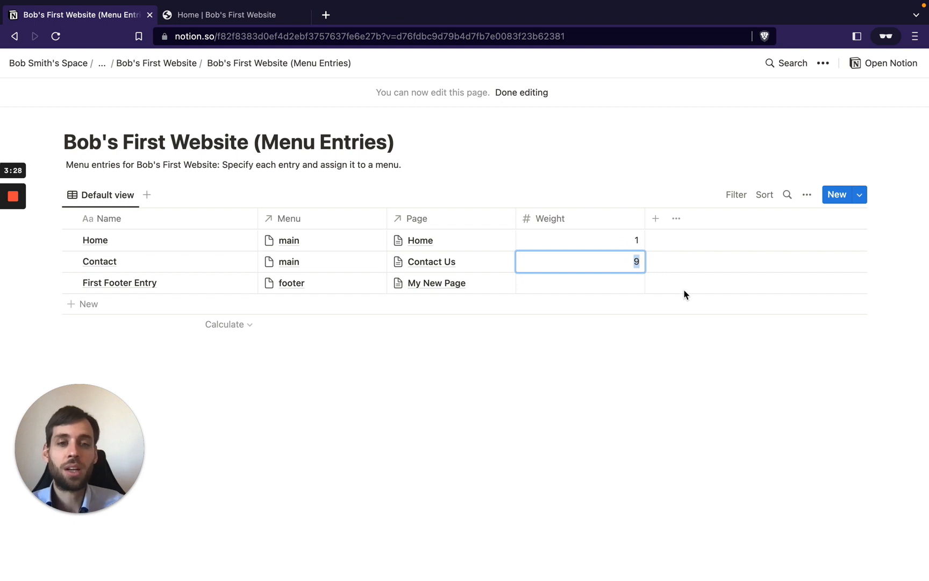
text(1)
click(624, 241)
click(618, 239)
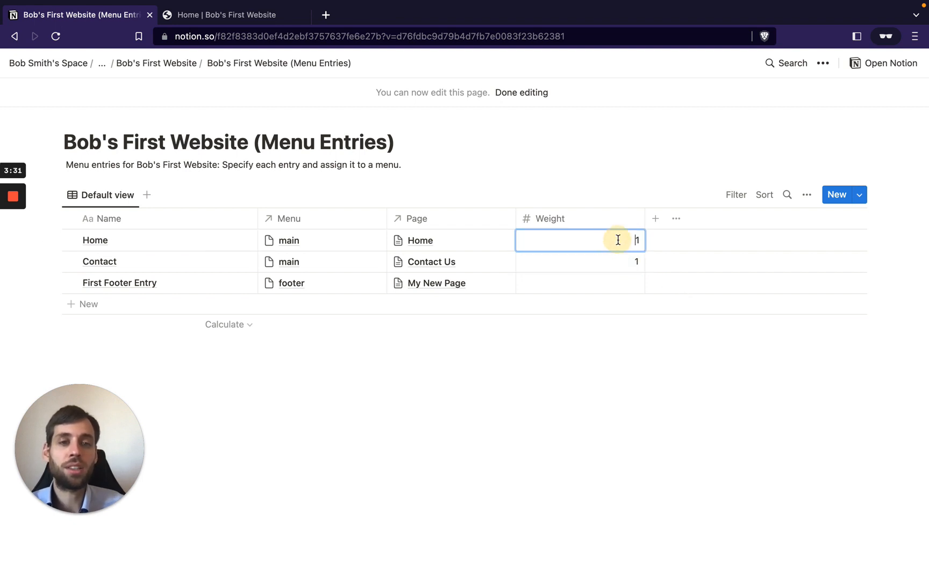
drag(618, 240, 652, 240)
text(2)
click(603, 397)
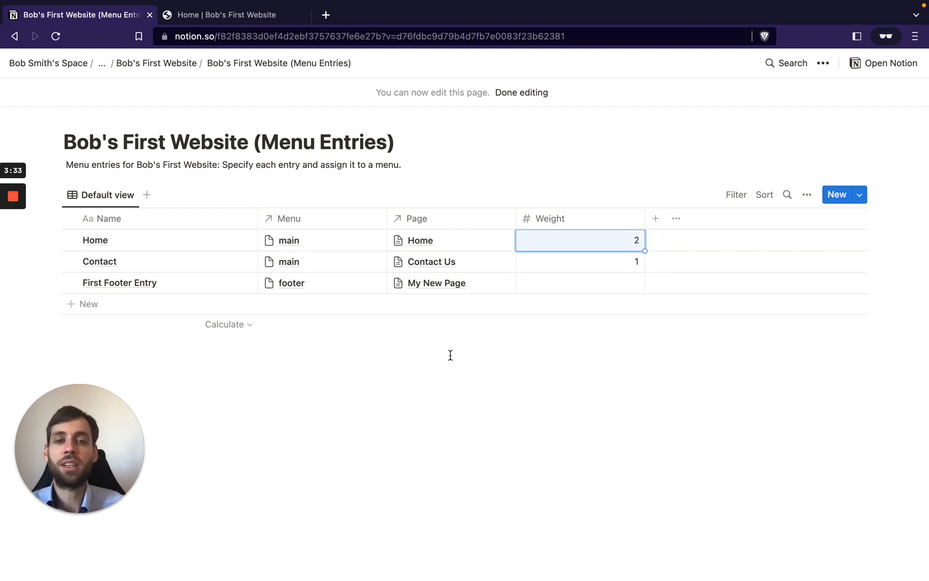
Sort the menu entries by Weight in ascending order
click(599, 216)
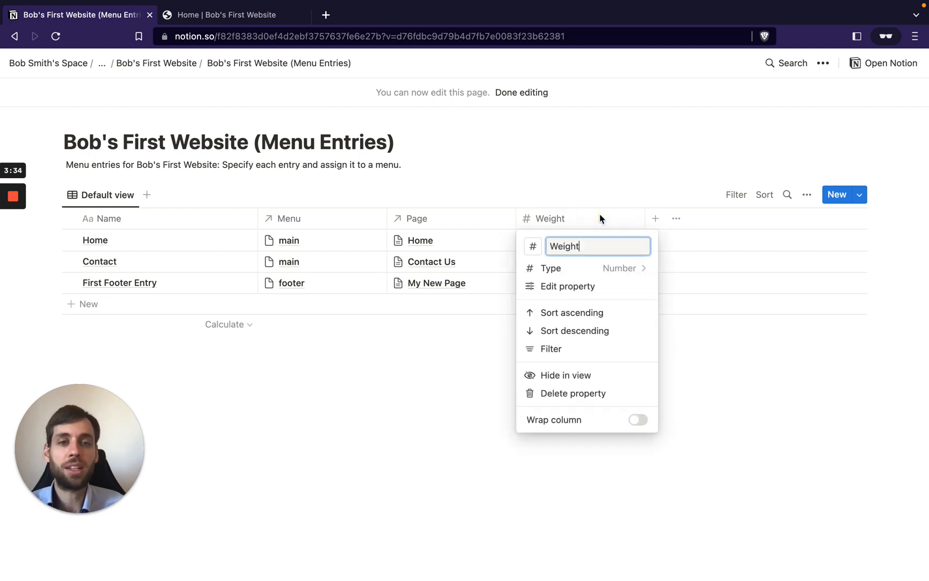
click(592, 317)
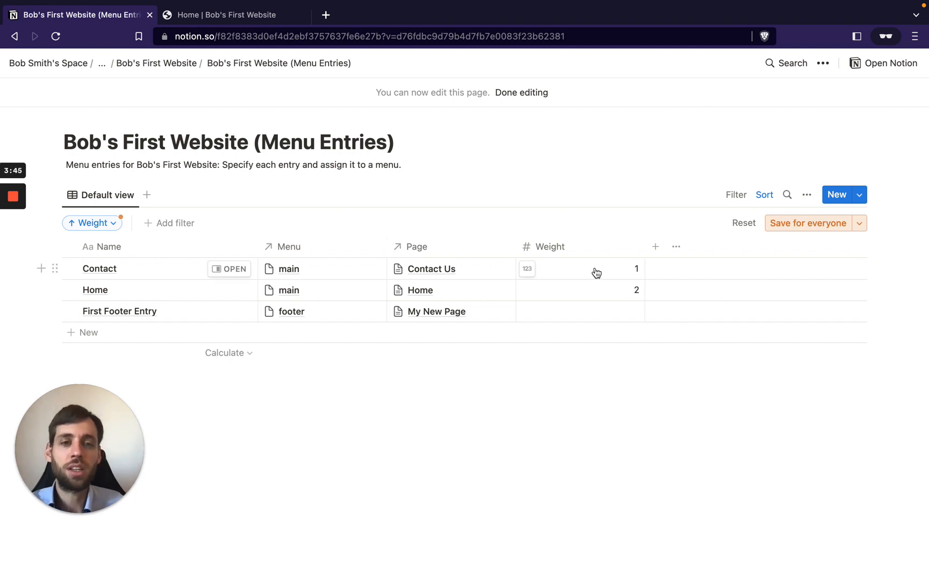
Set the weight of the Contact entry to 9 and the weight of the Home entry to 1
click(619, 278)
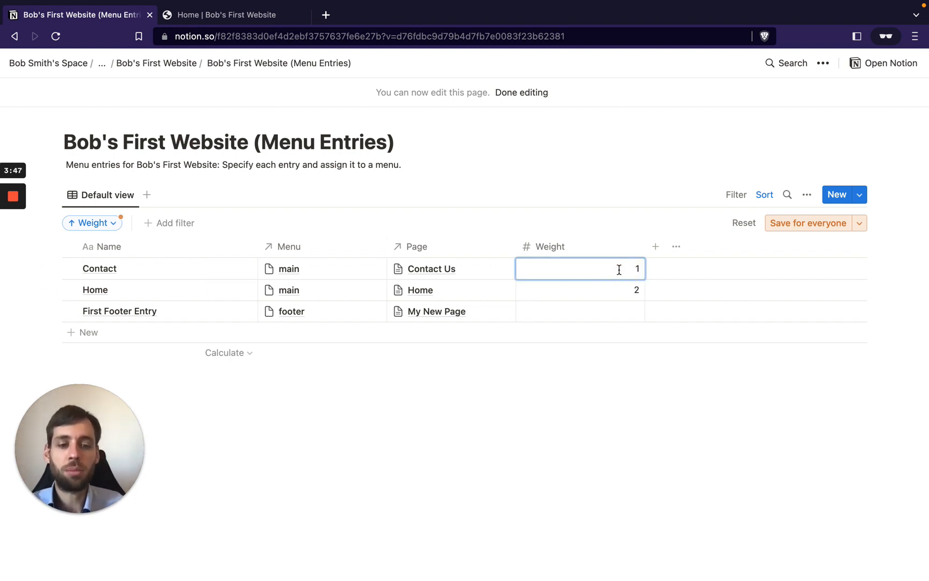
key(BackSpace)
text(9)
key(Return)
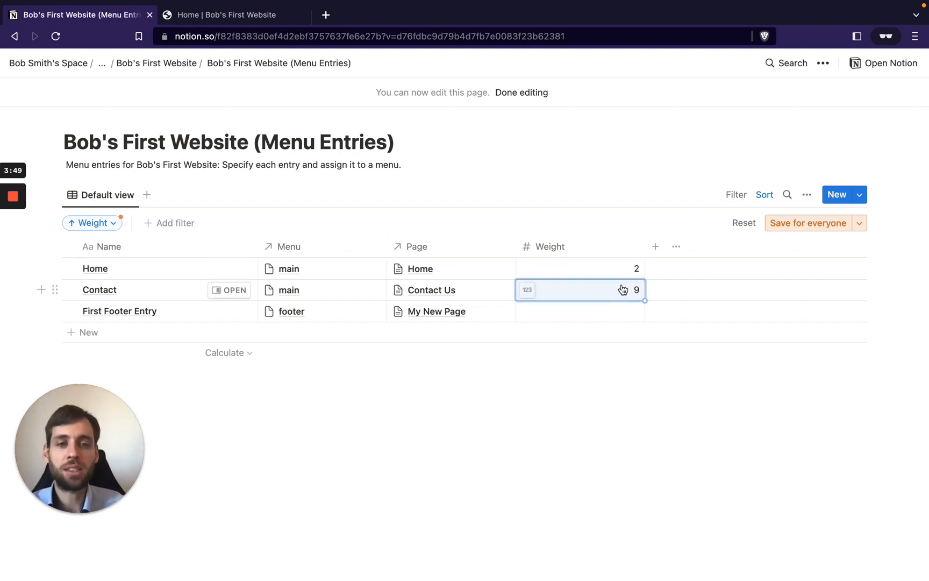
click(624, 267)
key(BackSpace)
text(1)
key(Return)
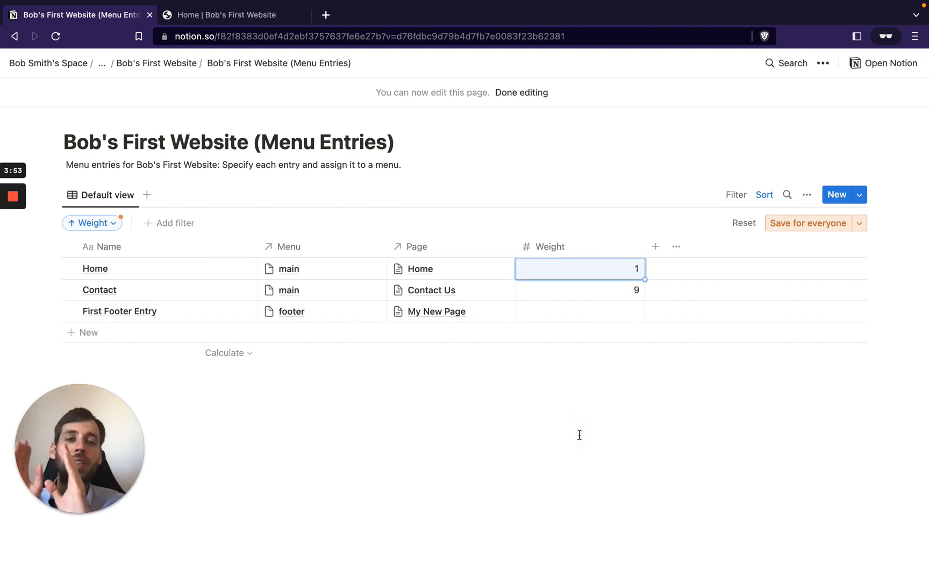
click(636, 409)
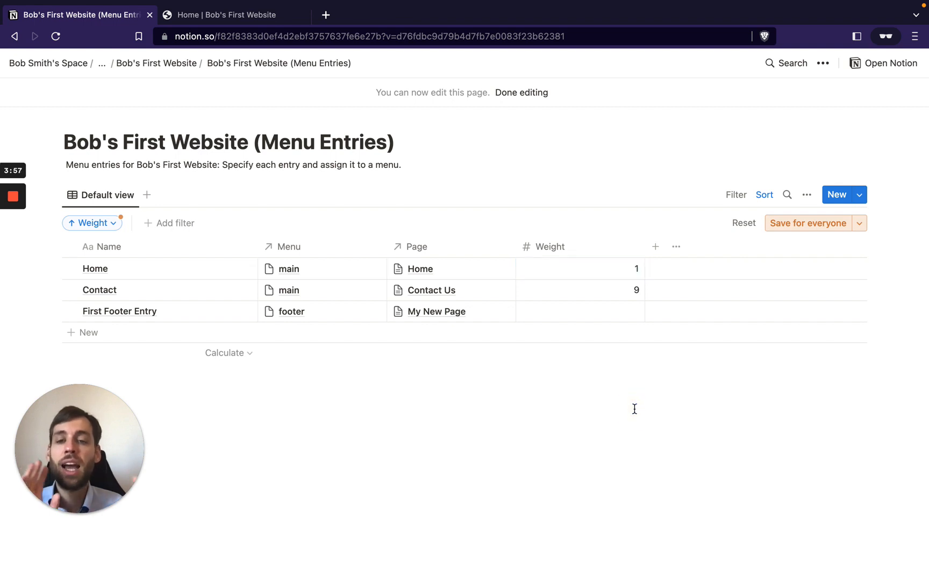